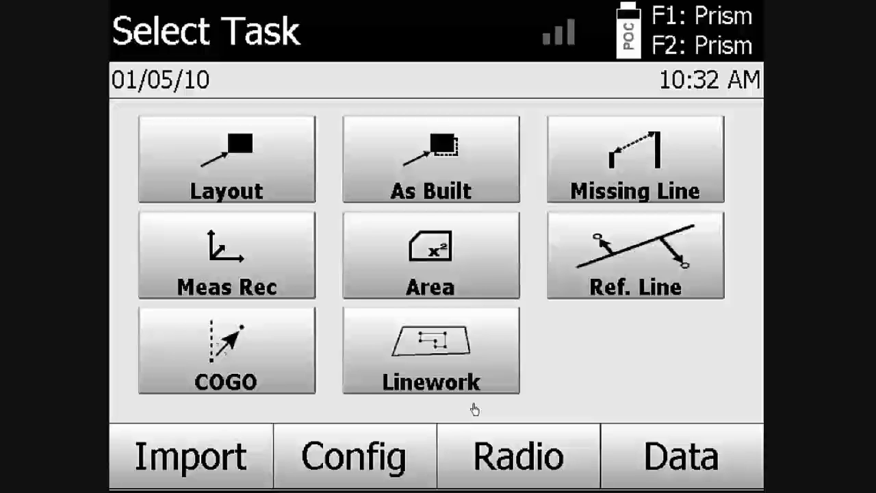
Step: Attach the LineworkTraining.dxf file from USB to the LINEWORK job in the data manager
{"action": "left_click", "coordinate": [683, 480]}
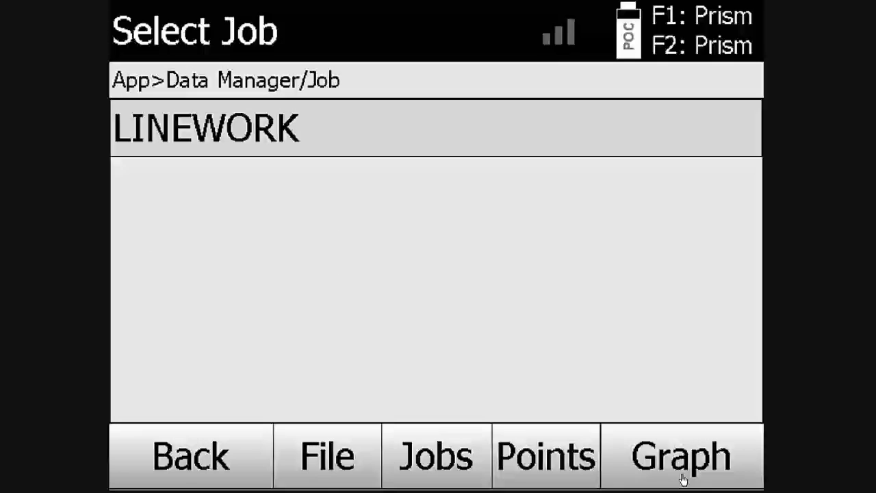
{"action": "left_click", "coordinate": [328, 482]}
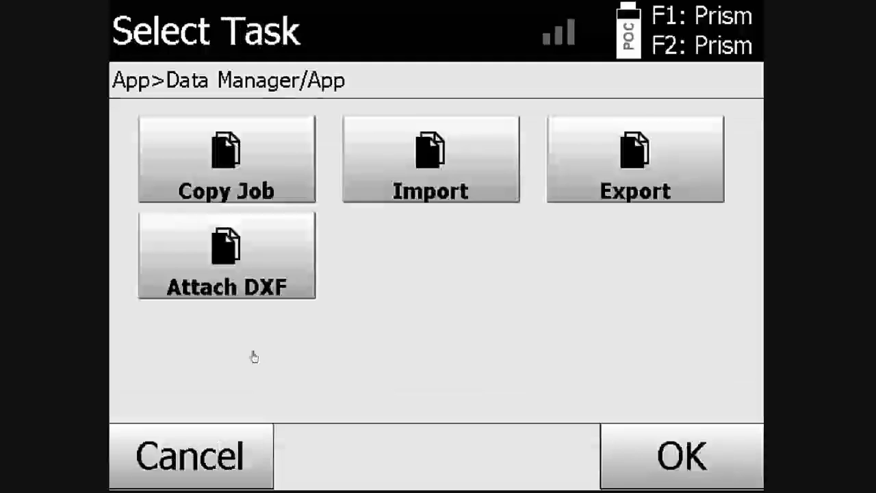
{"action": "left_click", "coordinate": [260, 301]}
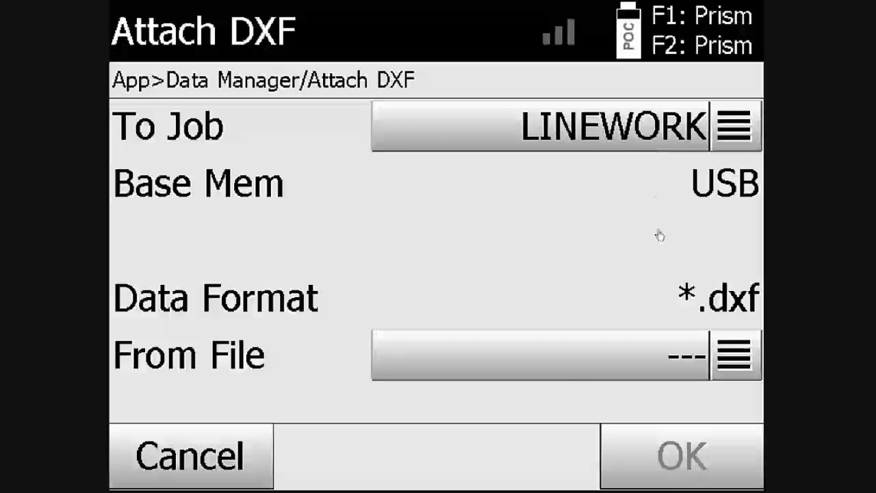
{"action": "left_click", "coordinate": [563, 363]}
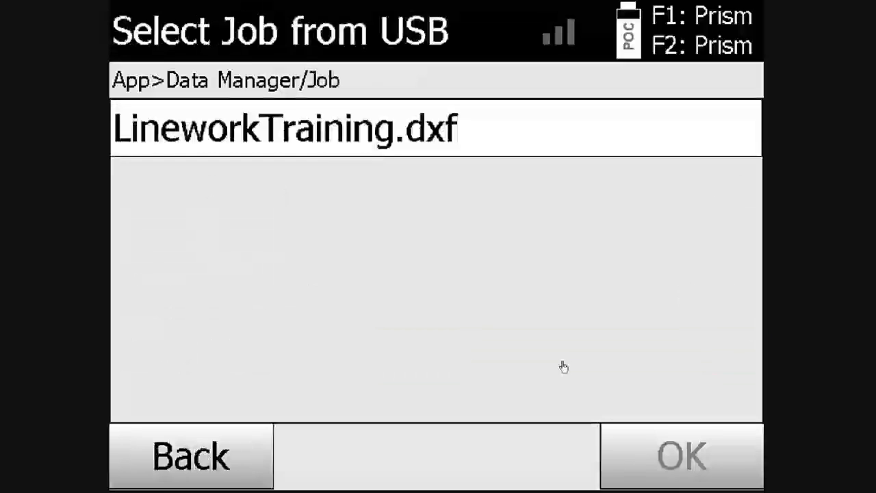
{"action": "left_click", "coordinate": [308, 152]}
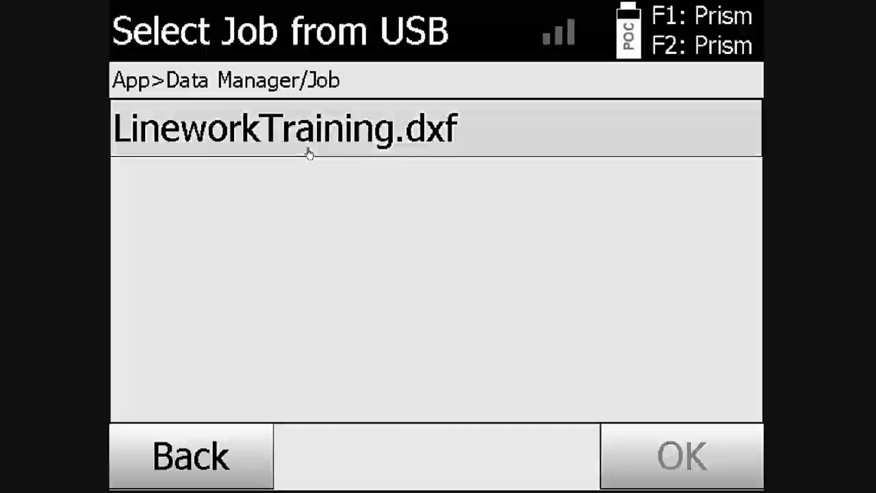
{"action": "left_click", "coordinate": [692, 472]}
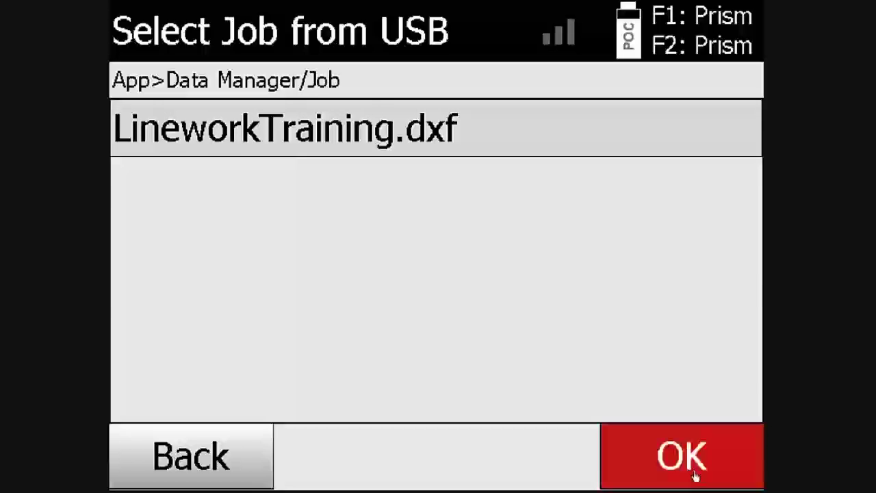
{"action": "left_click", "coordinate": [691, 476]}
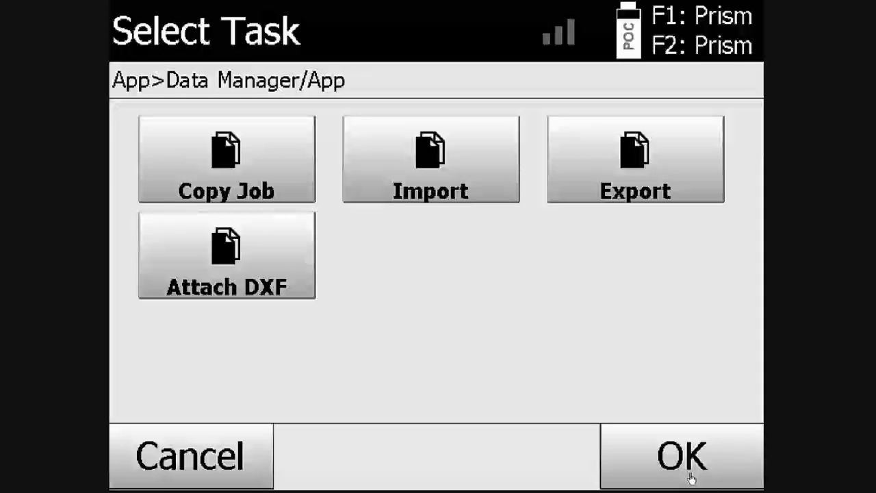
{"action": "left_click", "coordinate": [691, 477]}
Step: Open the Linework task and activate manual point selection for the outer wall lines of the building's east wing
{"action": "left_click", "coordinate": [459, 385]}
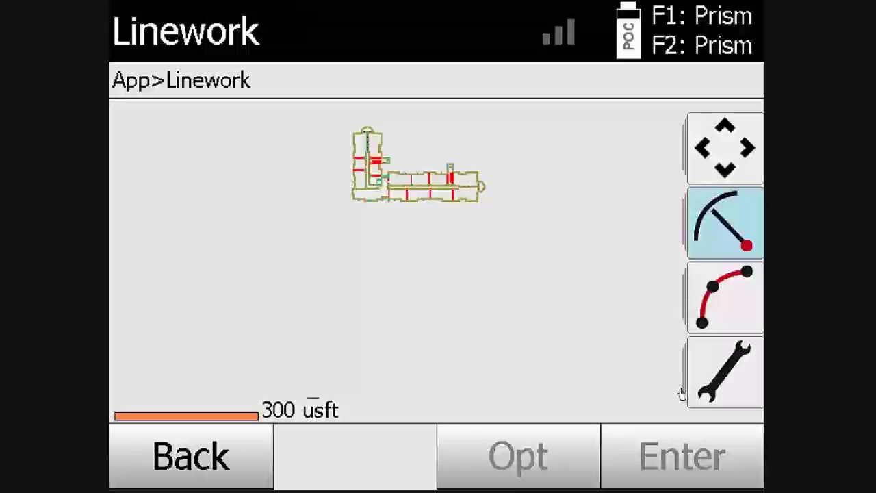
{"action": "left_click", "coordinate": [712, 156]}
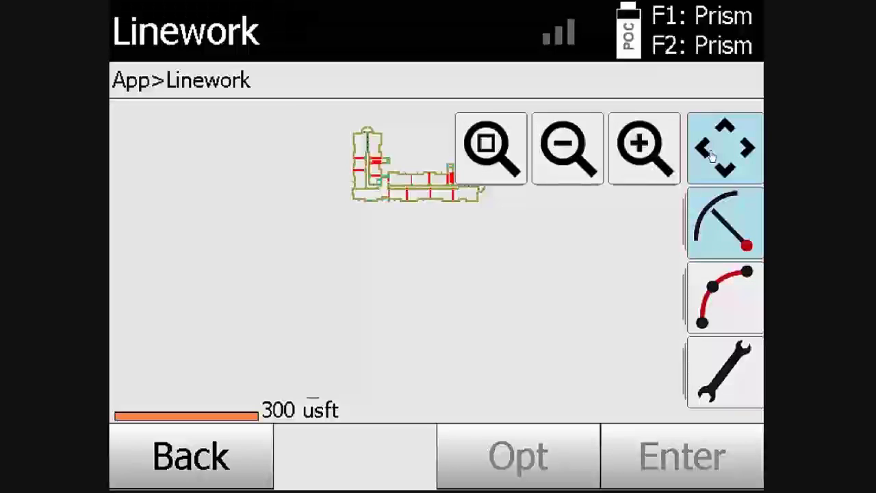
{"action": "left_click", "coordinate": [497, 146]}
{"action": "left_click_drag", "start_coordinate": [486, 156], "coordinate": [464, 236]}
{"action": "left_click_drag", "start_coordinate": [727, 229], "coordinate": [463, 225]}
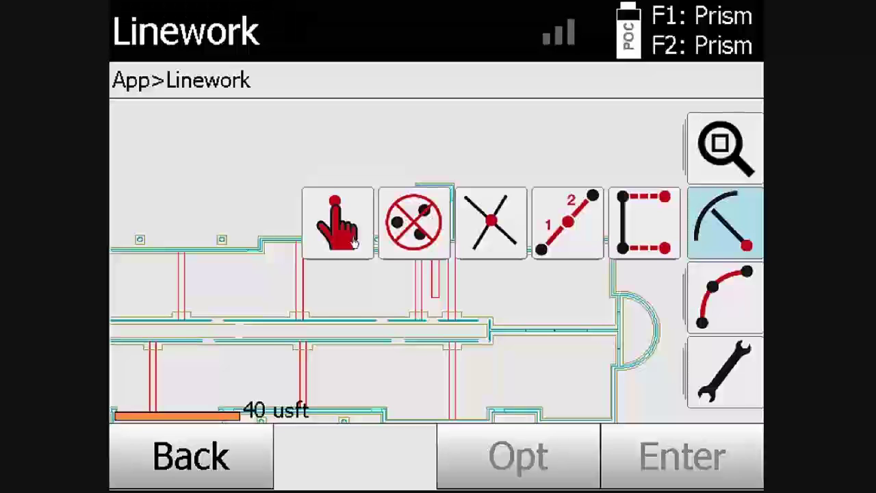
{"action": "left_click", "coordinate": [354, 241]}
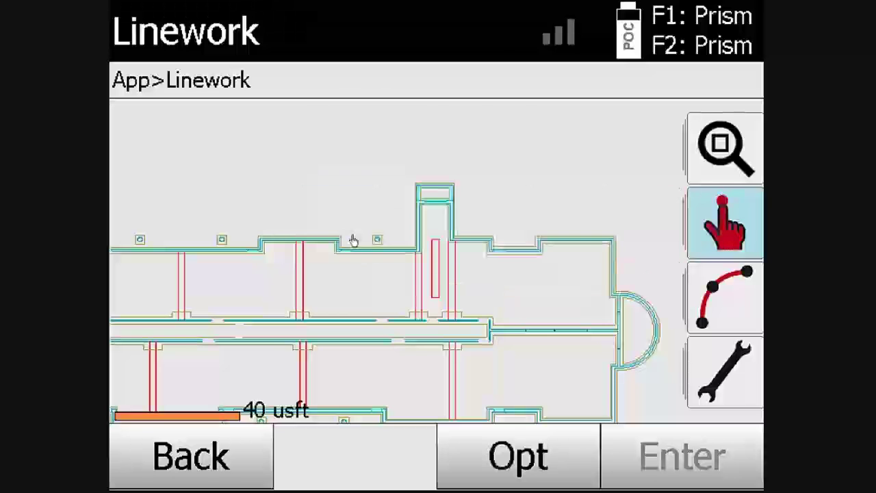
{"action": "scroll", "coordinate": [564, 247], "scroll_direction": "up", "scroll_amount": 5}
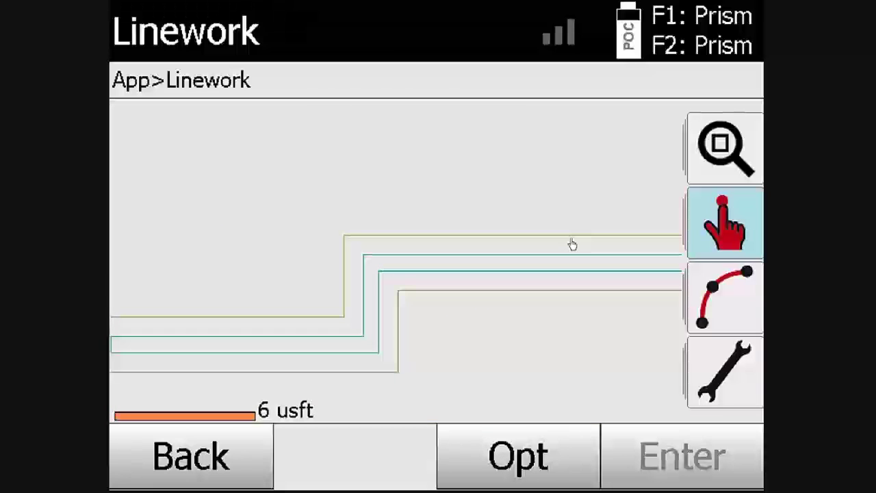
Step: Review the point selection parameters and accept Start-Pt ID 1 with mid, end, intersect and object points enabled
{"action": "left_click", "coordinate": [518, 456]}
{"action": "left_click", "coordinate": [671, 466]}
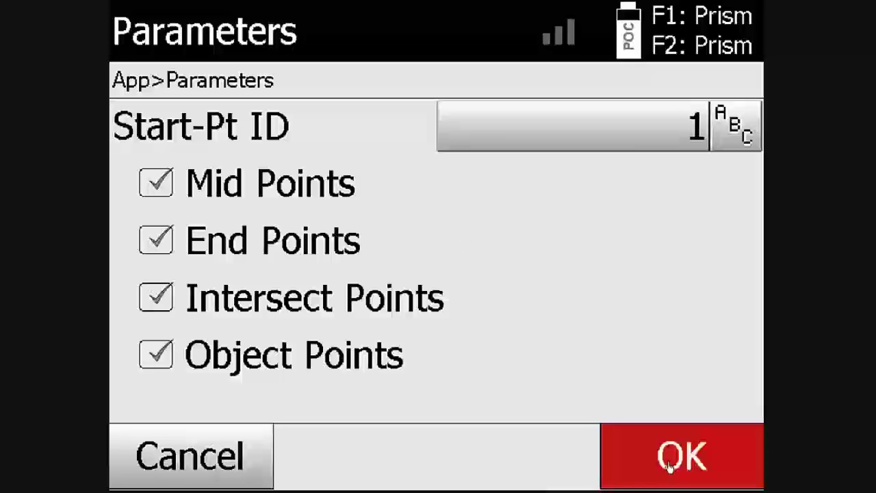
{"action": "left_click", "coordinate": [669, 465]}
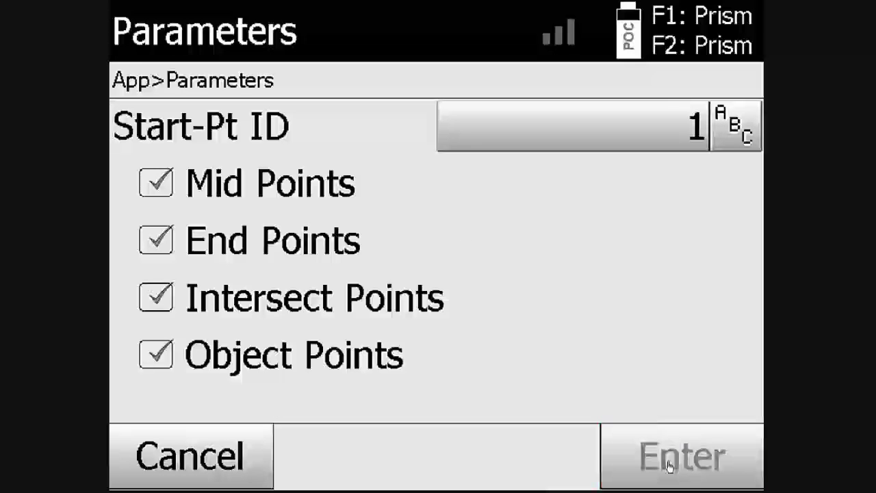
{"action": "left_click", "coordinate": [669, 466]}
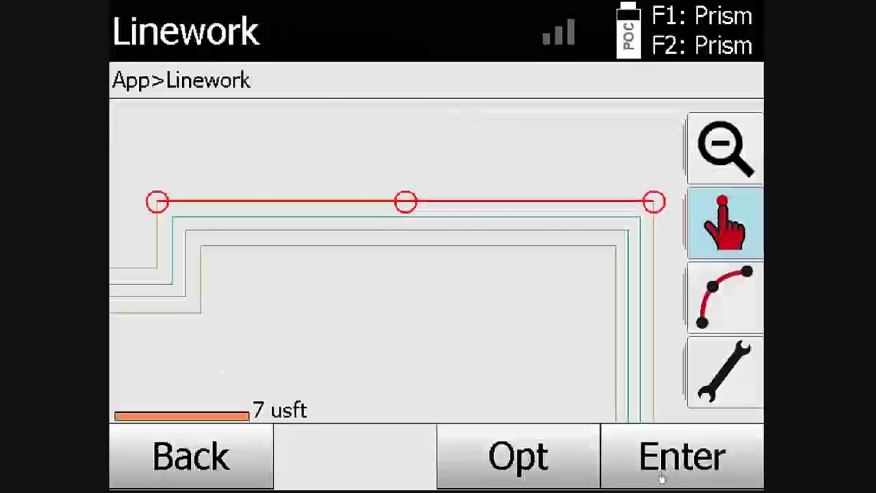
Step: Create and store points at both ends and the midpoint of the selected outer wall line
{"action": "left_click", "coordinate": [705, 472]}
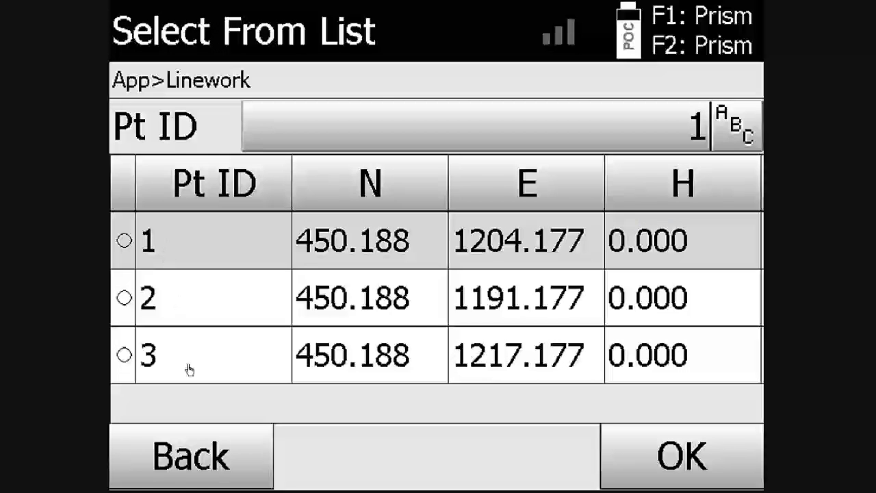
{"action": "left_click", "coordinate": [691, 476]}
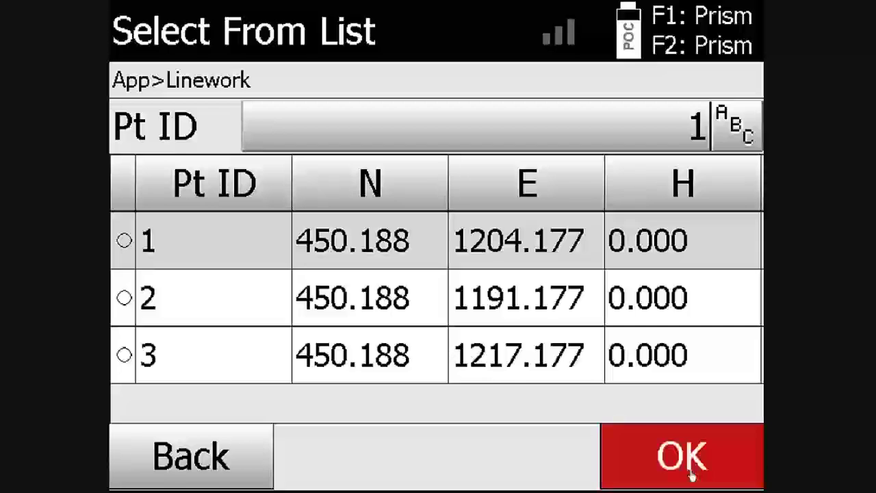
{"action": "left_click", "coordinate": [691, 475]}
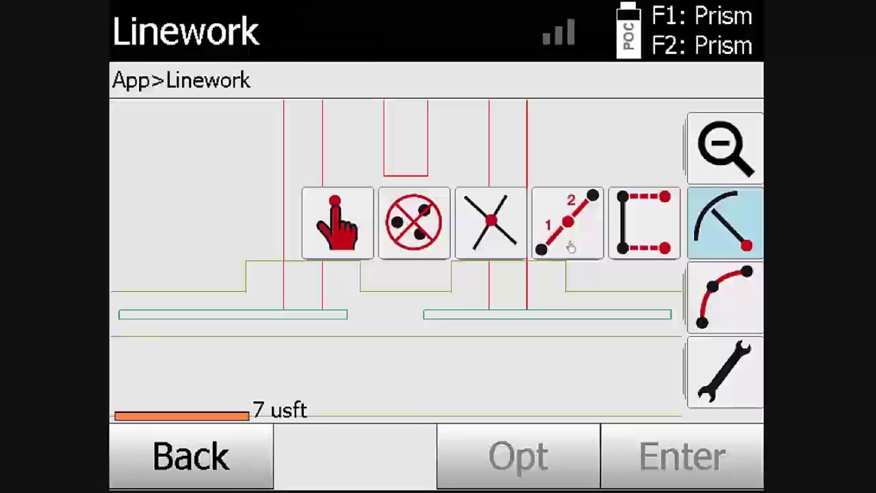
Step: Create and store intersection points where the four vertical red lines meet the upper edge of the raised footing
{"action": "left_click", "coordinate": [499, 231]}
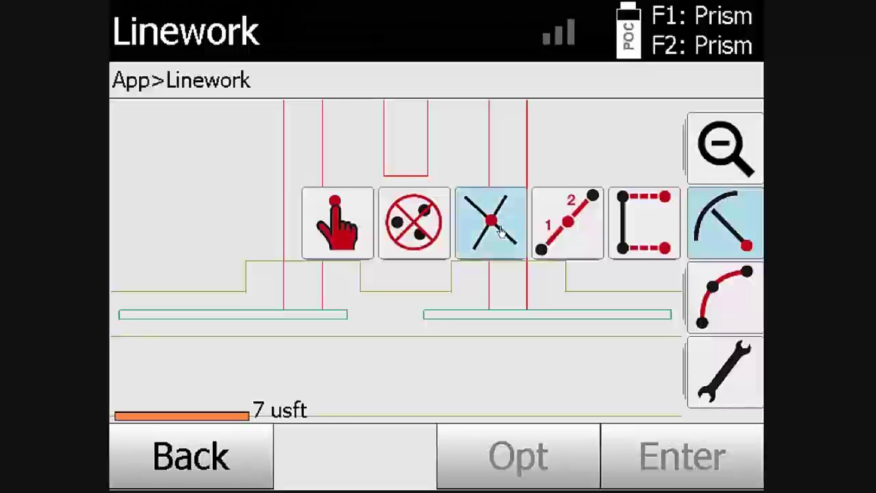
{"action": "left_click", "coordinate": [292, 248]}
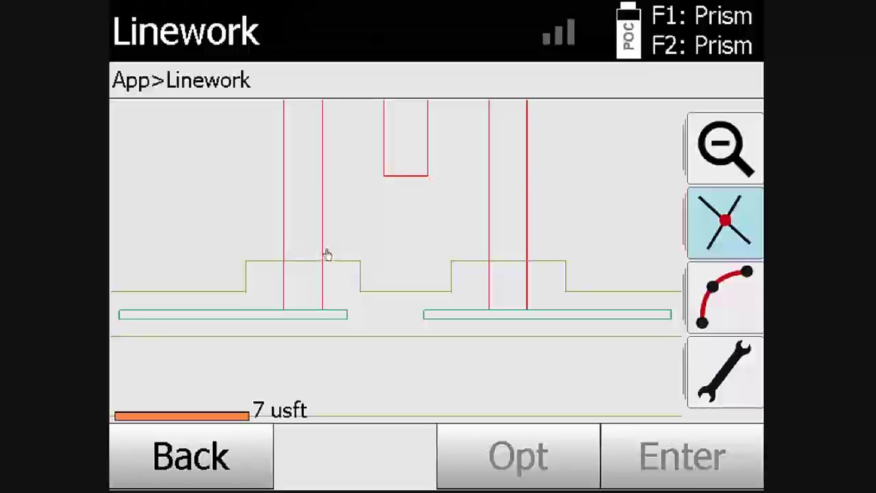
{"action": "left_click", "coordinate": [329, 254]}
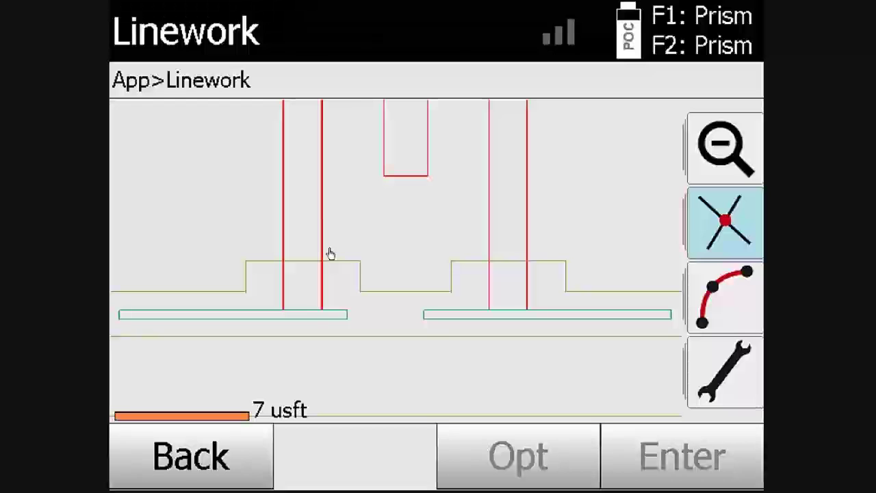
{"action": "left_click", "coordinate": [497, 247]}
{"action": "left_click", "coordinate": [536, 254]}
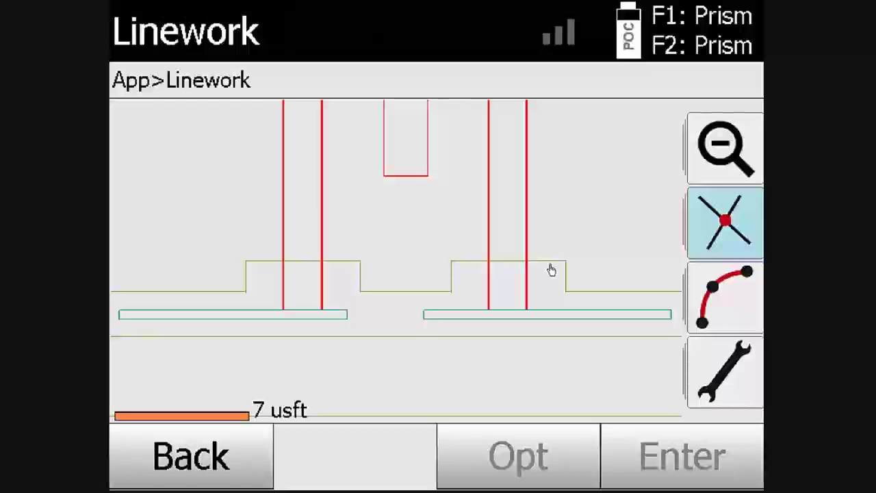
{"action": "scroll", "coordinate": [551, 269], "scroll_direction": "up", "scroll_amount": 1}
{"action": "left_click", "coordinate": [552, 267]}
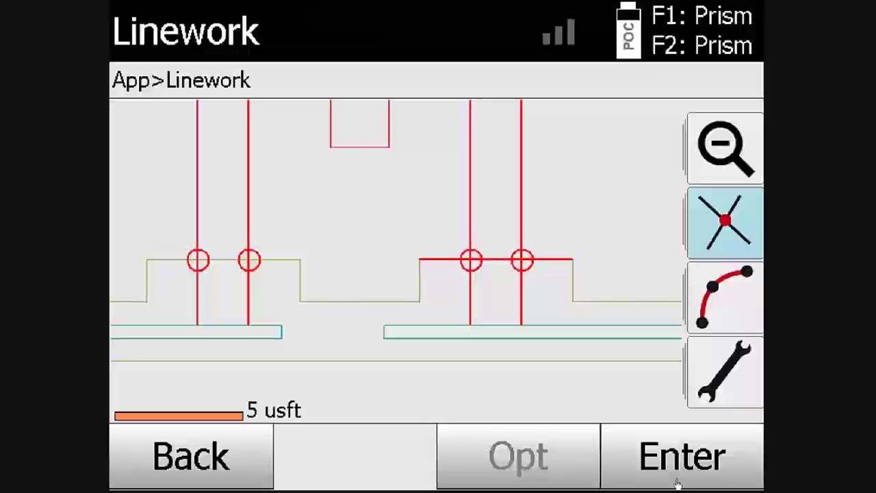
{"action": "left_click", "coordinate": [717, 477]}
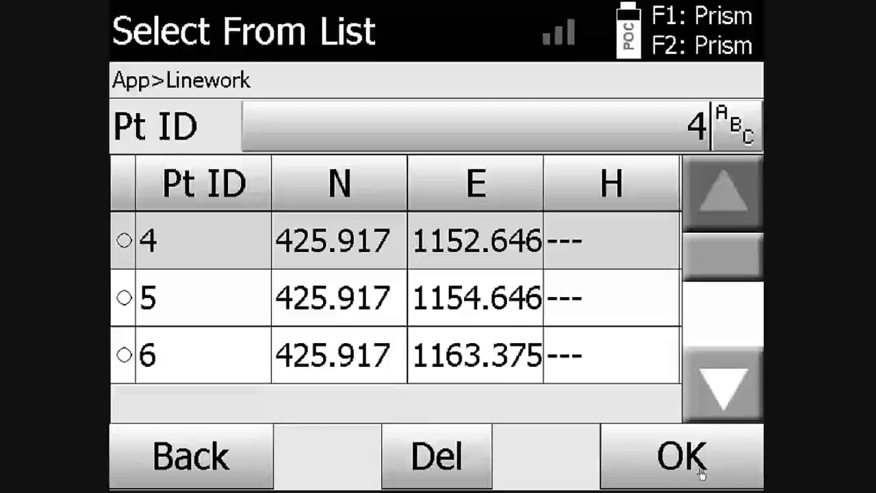
{"action": "left_click", "coordinate": [694, 477]}
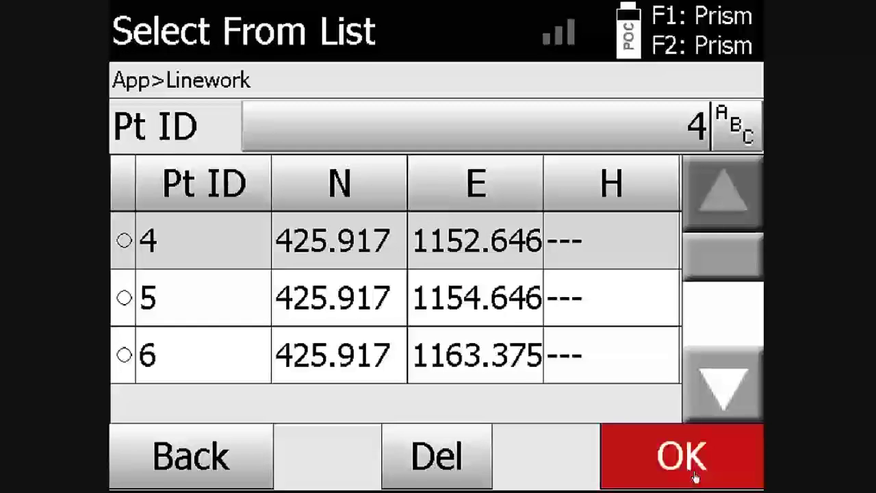
{"action": "left_click", "coordinate": [694, 477]}
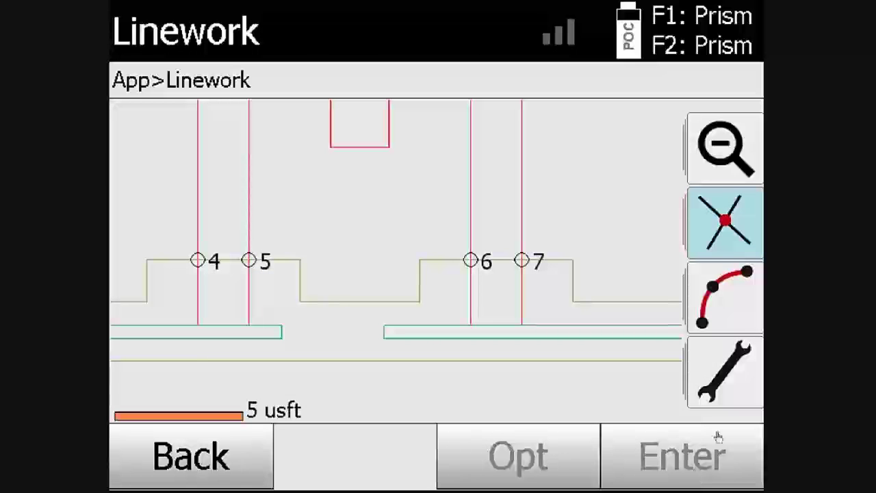
Step: Use the line segmentation tool on the southern outer wall line and set its No. of Segments to 4
{"action": "left_click", "coordinate": [726, 224]}
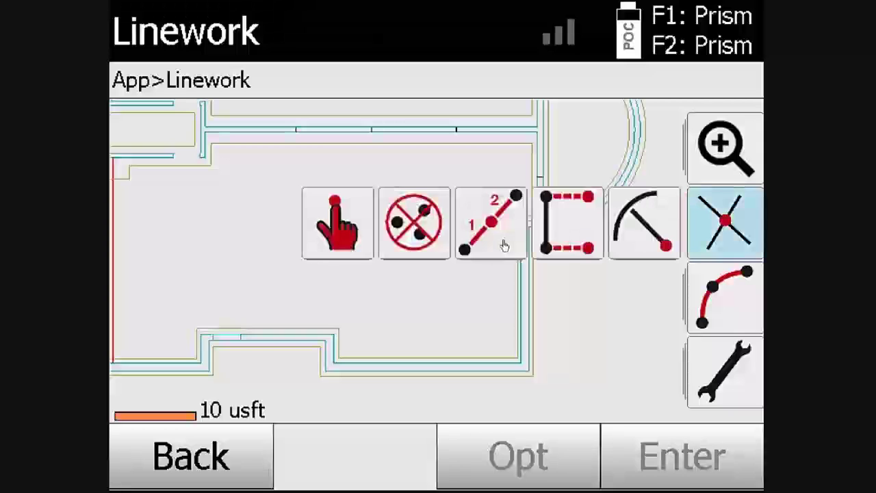
{"action": "left_click", "coordinate": [504, 245]}
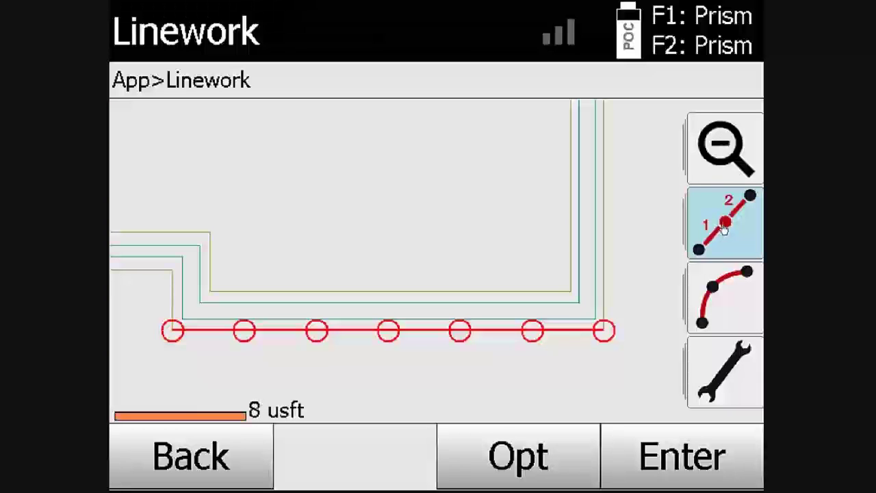
{"action": "left_click", "coordinate": [546, 484]}
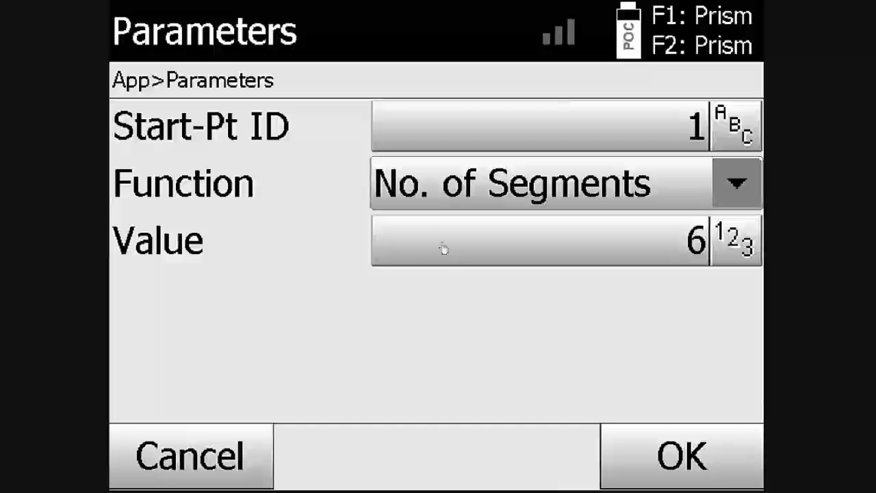
{"action": "left_click", "coordinate": [736, 186]}
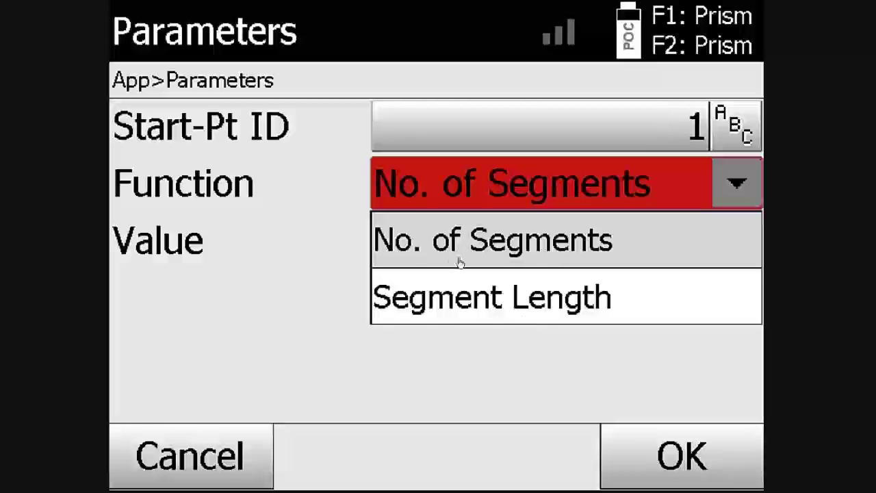
{"action": "left_click", "coordinate": [751, 194]}
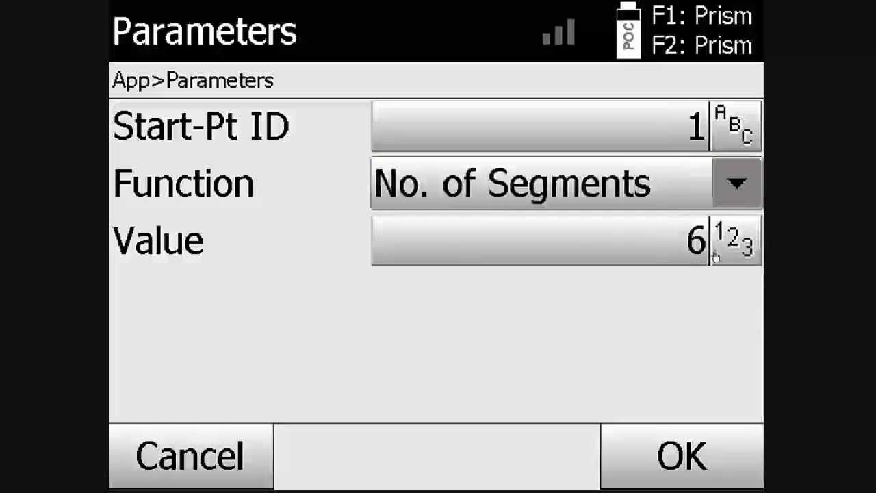
{"action": "left_click", "coordinate": [698, 247]}
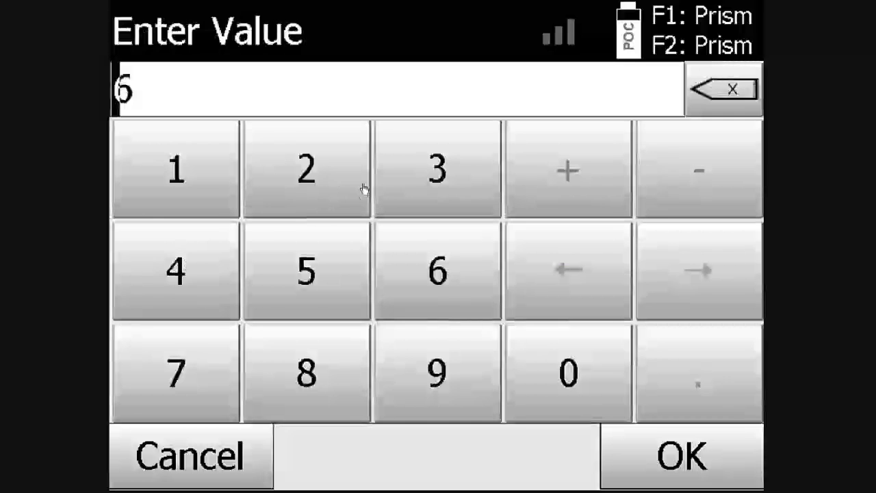
{"action": "left_click", "coordinate": [217, 271]}
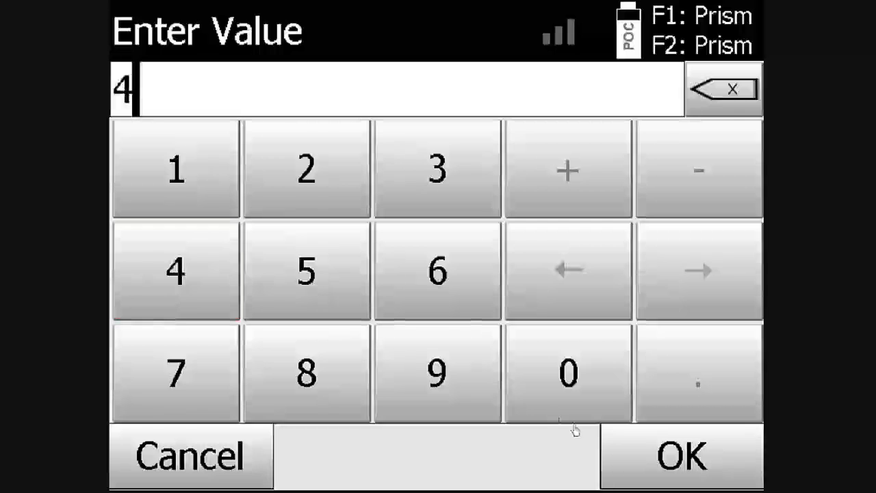
{"action": "left_click", "coordinate": [689, 479]}
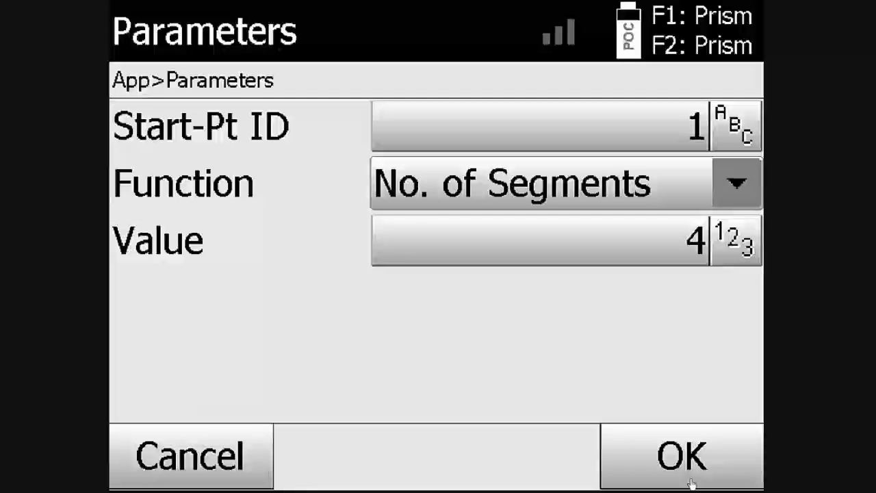
{"action": "left_click", "coordinate": [690, 481]}
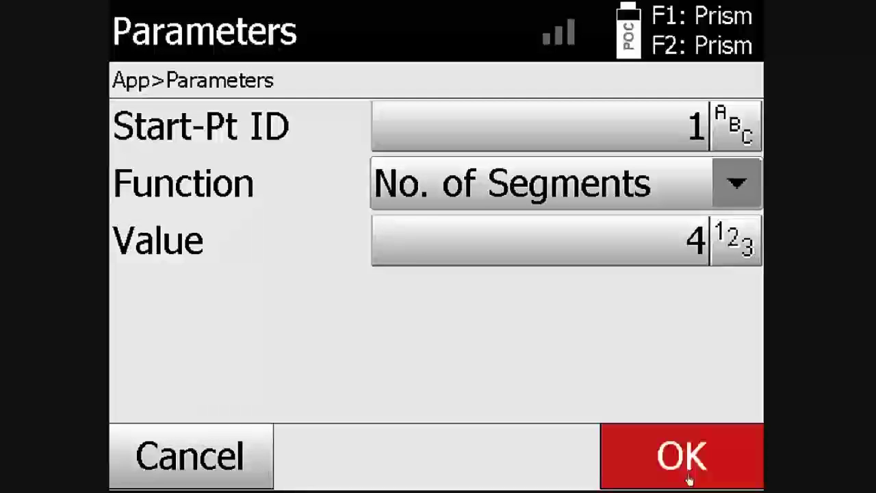
Step: Create and store the points that divide the southern outer wall line into four equal segments
{"action": "left_click", "coordinate": [689, 479]}
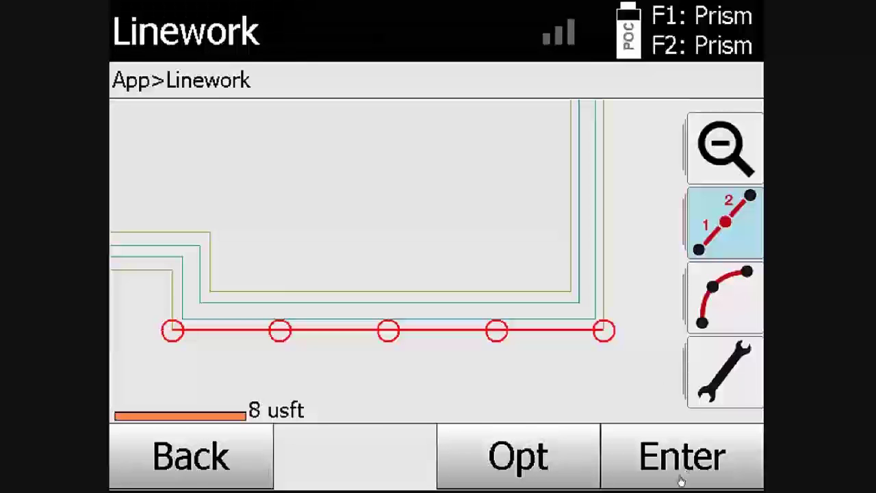
{"action": "left_click", "coordinate": [708, 479]}
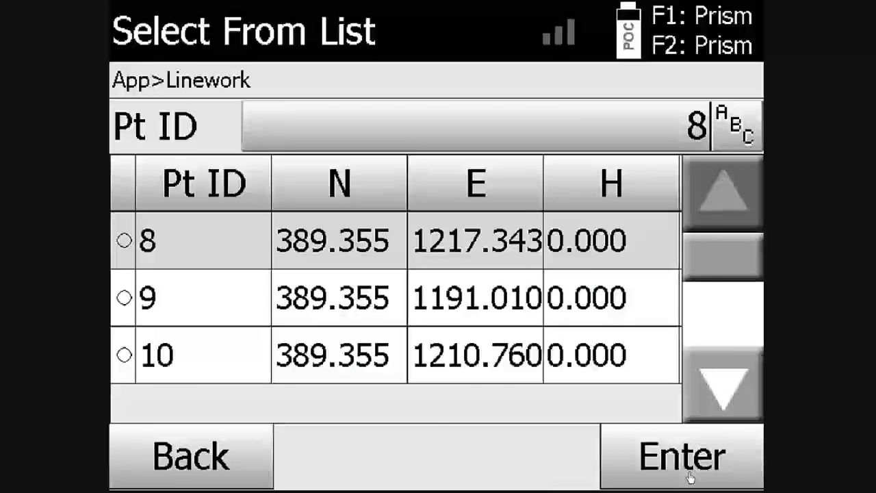
{"action": "left_click", "coordinate": [690, 476]}
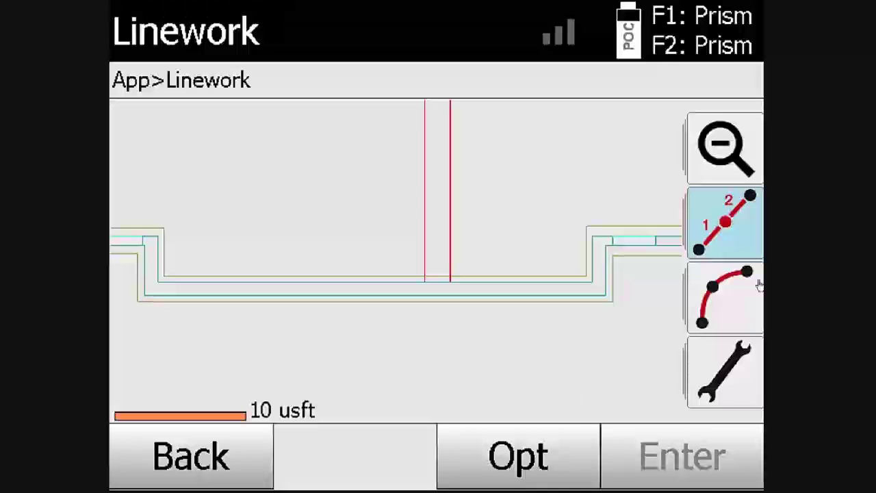
Step: Activate the line offset point tool and accept Start-Pt ID 1, Line-Interval 12.000 usft and Offset -4.000 usft
{"action": "left_click", "coordinate": [727, 222]}
{"action": "left_click", "coordinate": [580, 249]}
{"action": "left_click", "coordinate": [522, 468]}
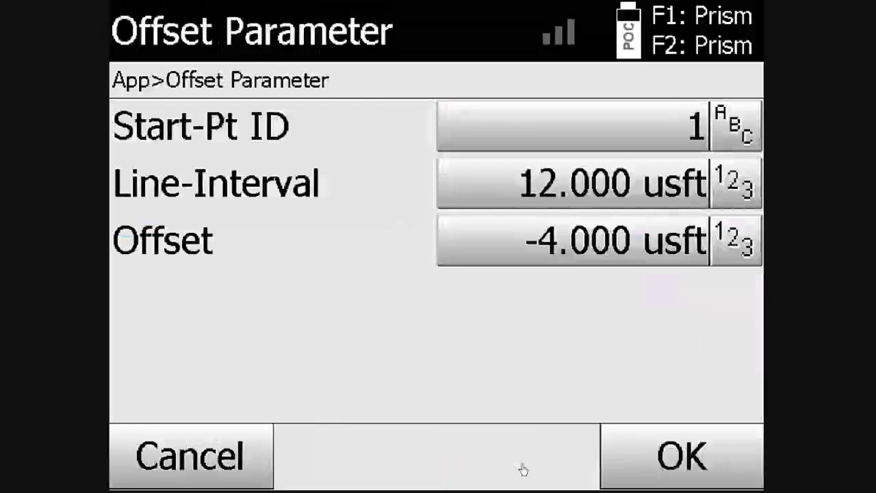
{"action": "left_click", "coordinate": [693, 478]}
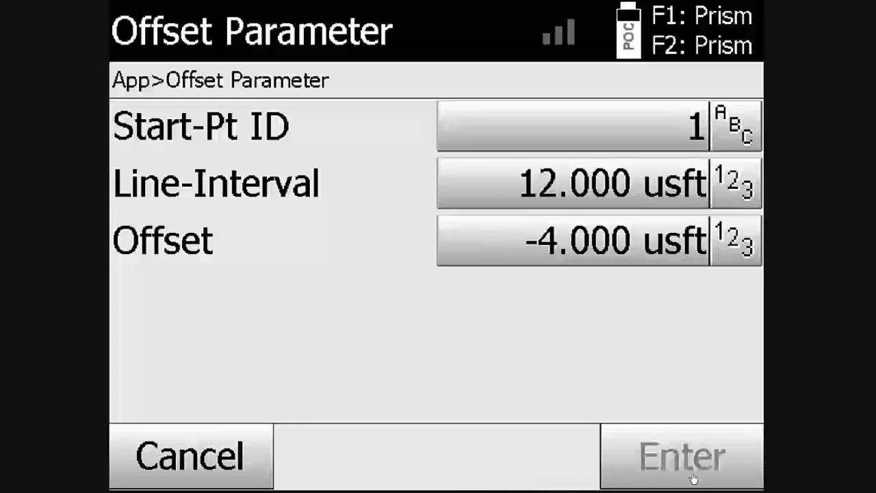
{"action": "left_click", "coordinate": [691, 475]}
Step: Create and store the offset points outside the outermost line of the projecting southern wall section
{"action": "left_click", "coordinate": [456, 309]}
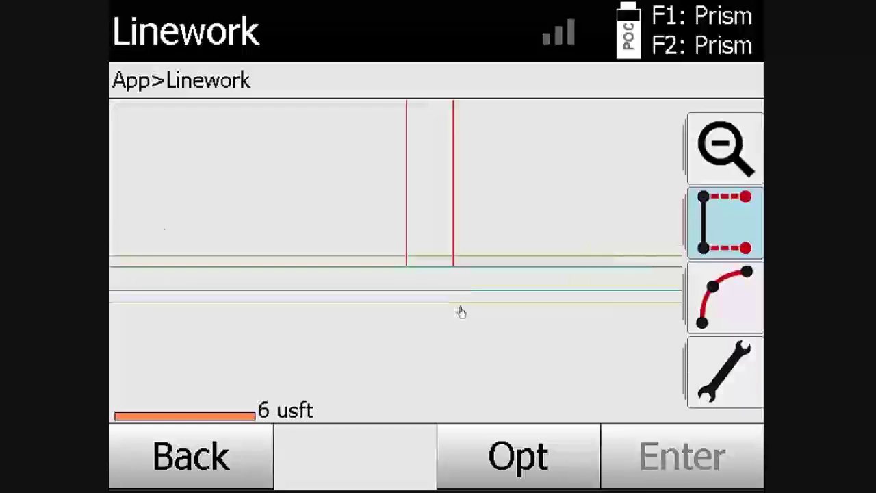
{"action": "left_click", "coordinate": [683, 472]}
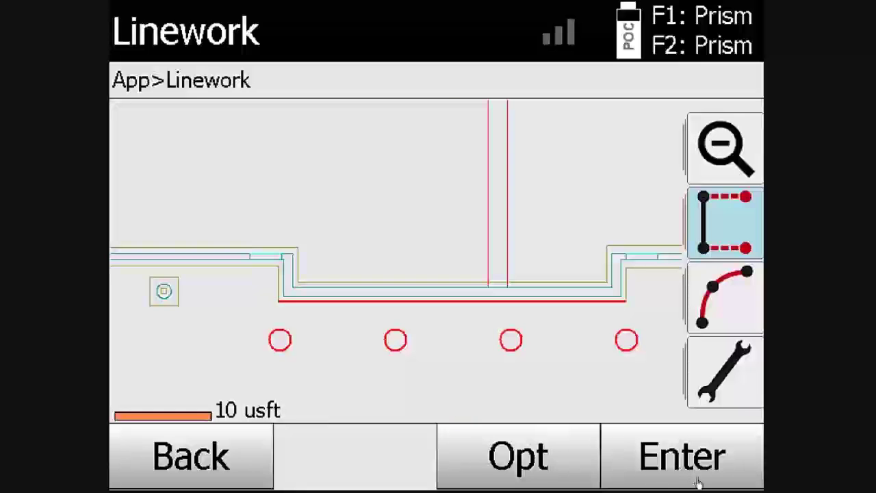
{"action": "left_click", "coordinate": [698, 483]}
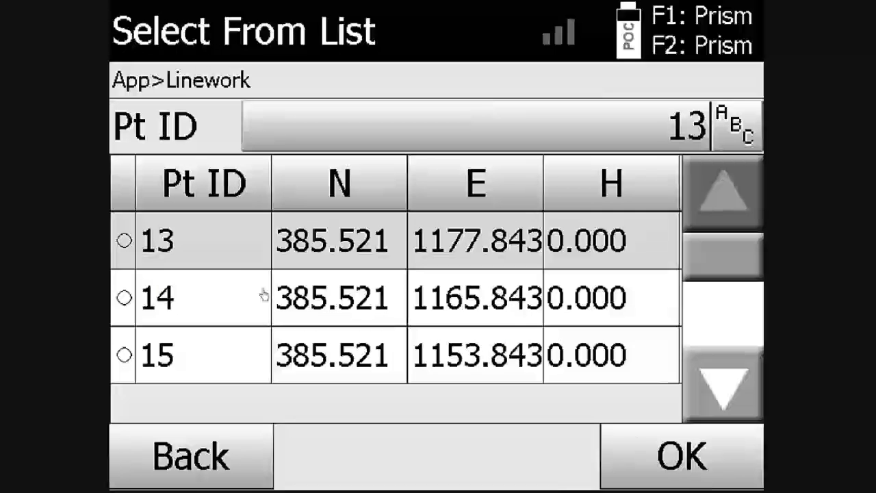
{"action": "left_click", "coordinate": [713, 473]}
{"action": "left_click", "coordinate": [713, 472]}
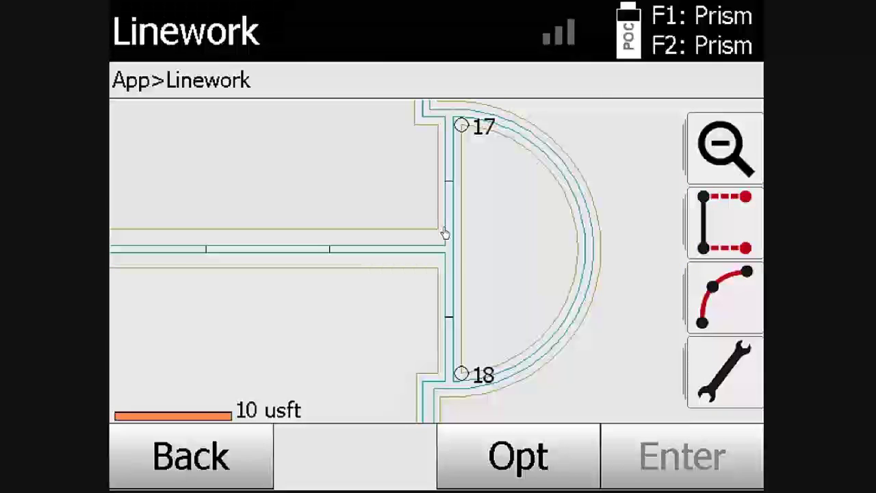
Step: Create and store the centre point of the innermost arc of the semicircular wall
{"action": "left_click", "coordinate": [723, 222]}
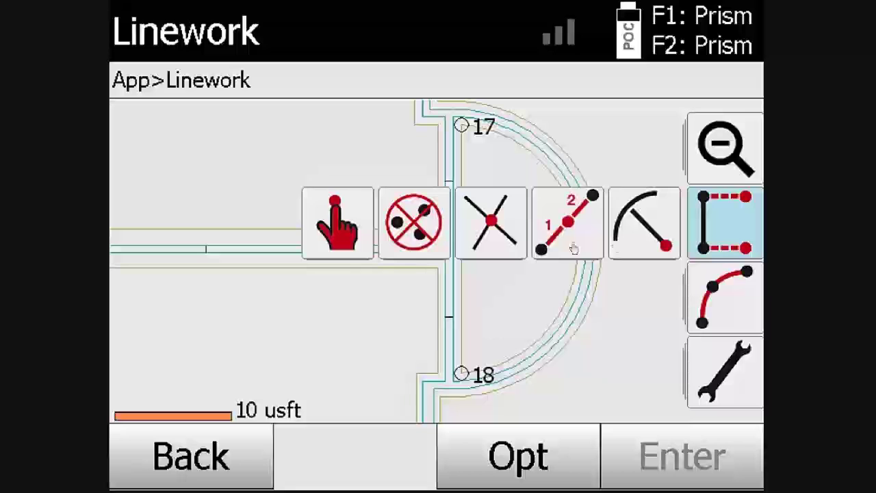
{"action": "left_click", "coordinate": [655, 235]}
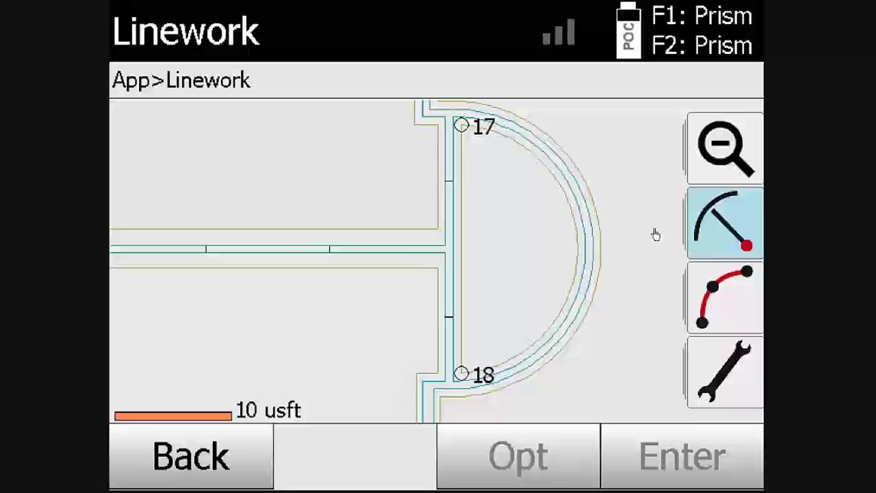
{"action": "left_click", "coordinate": [585, 248]}
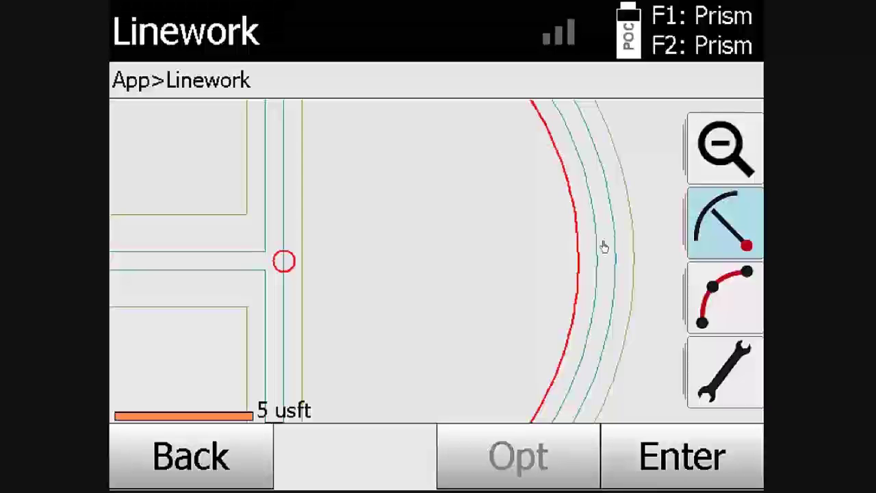
{"action": "left_click", "coordinate": [732, 149]}
{"action": "left_click", "coordinate": [732, 149]}
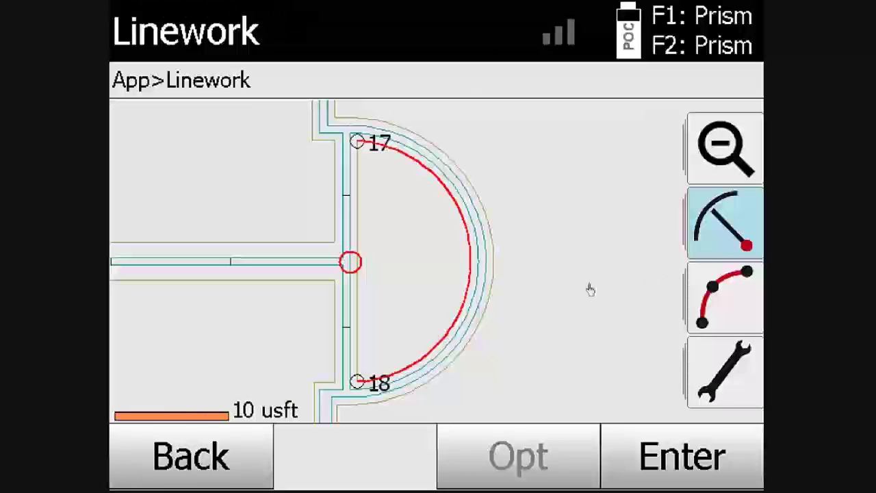
{"action": "left_click", "coordinate": [682, 479]}
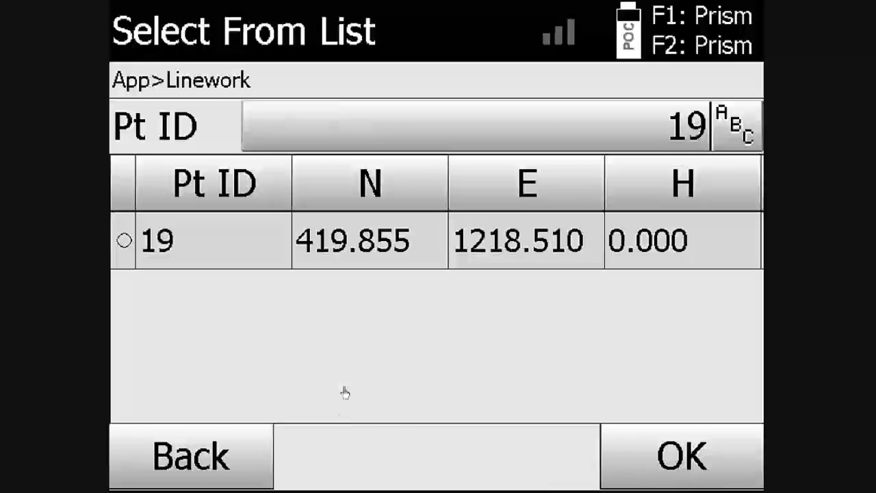
{"action": "left_click", "coordinate": [696, 484]}
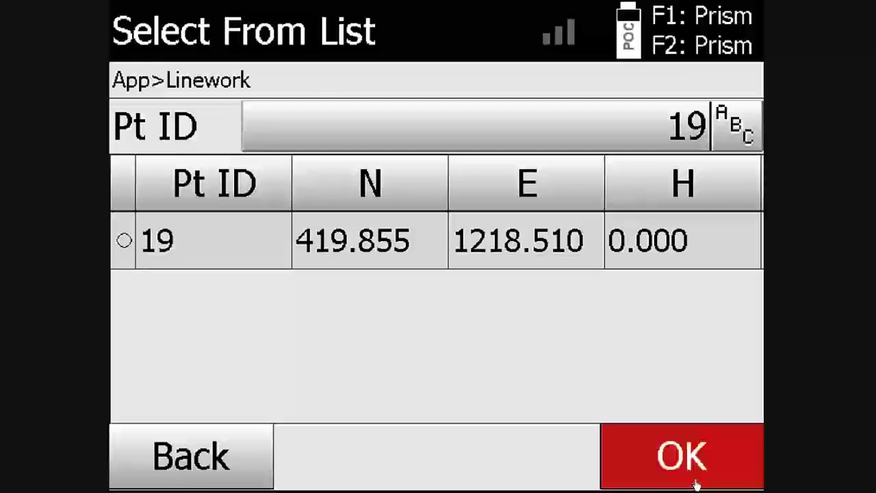
Step: Draw an arc joining points 17 and 18 on the side opposite the semicircular wall
{"action": "left_click_drag", "start_coordinate": [711, 317], "coordinate": [538, 319]}
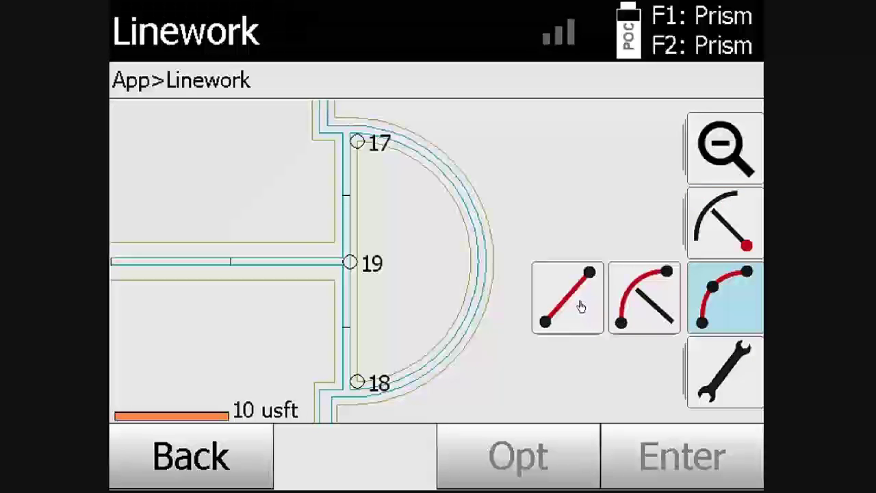
{"action": "left_click", "coordinate": [653, 312]}
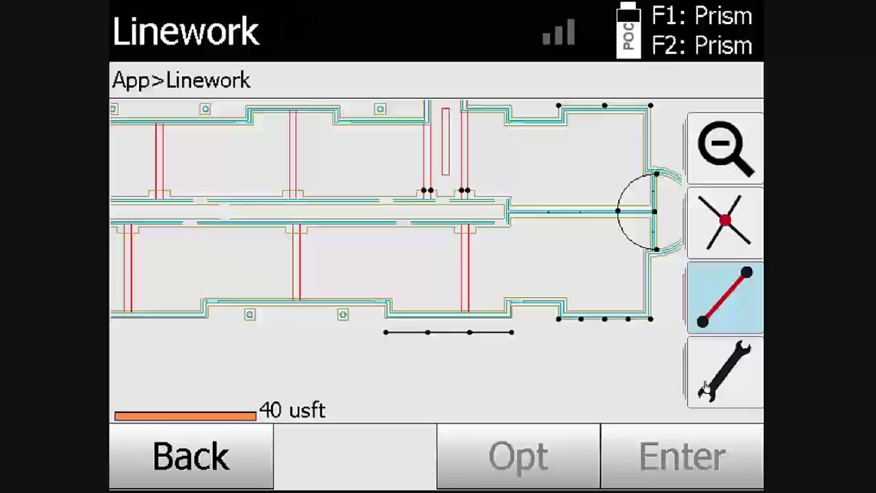
Step: Toggle the Display Background File setting in the linework options and accept it
{"action": "left_click", "coordinate": [703, 386]}
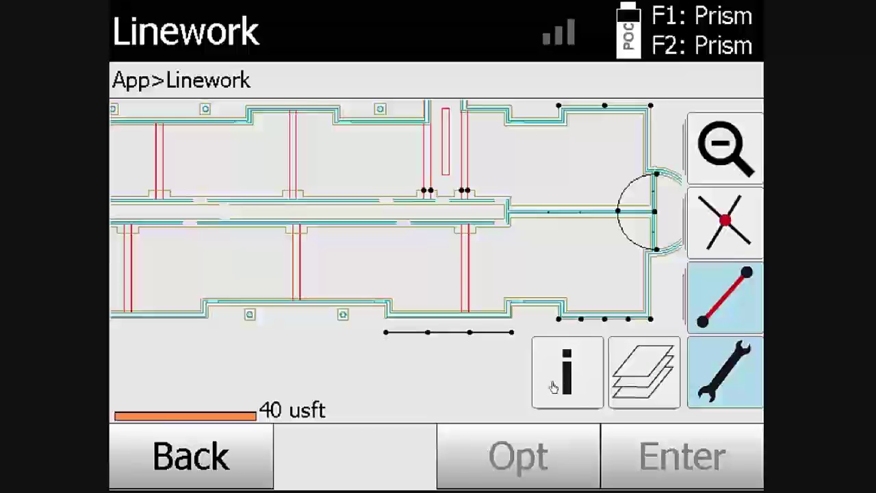
{"action": "left_click", "coordinate": [718, 385]}
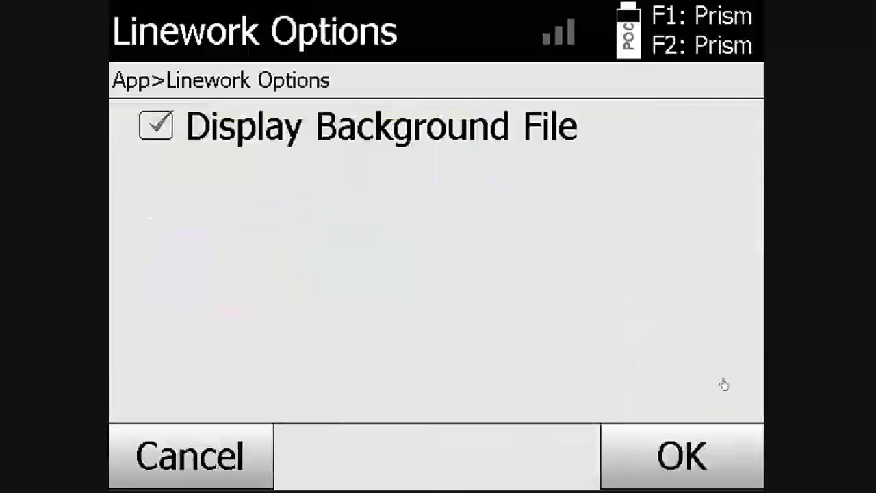
{"action": "left_click", "coordinate": [167, 132]}
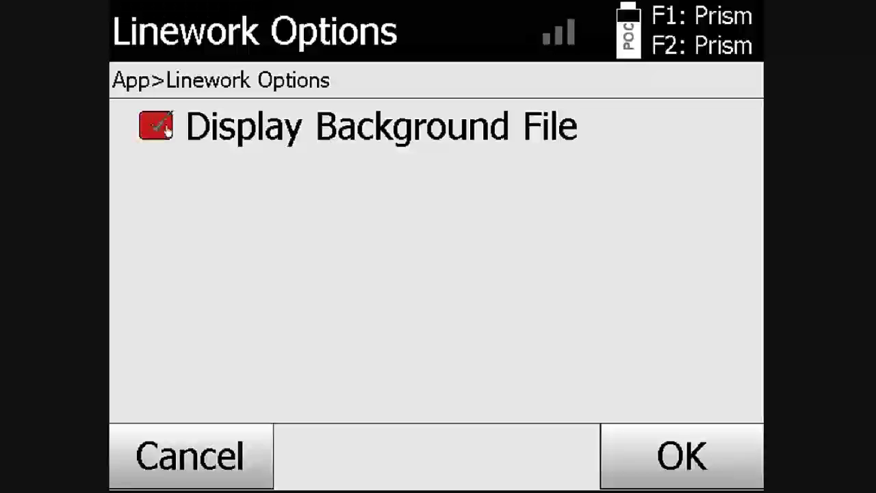
{"action": "left_click", "coordinate": [673, 465]}
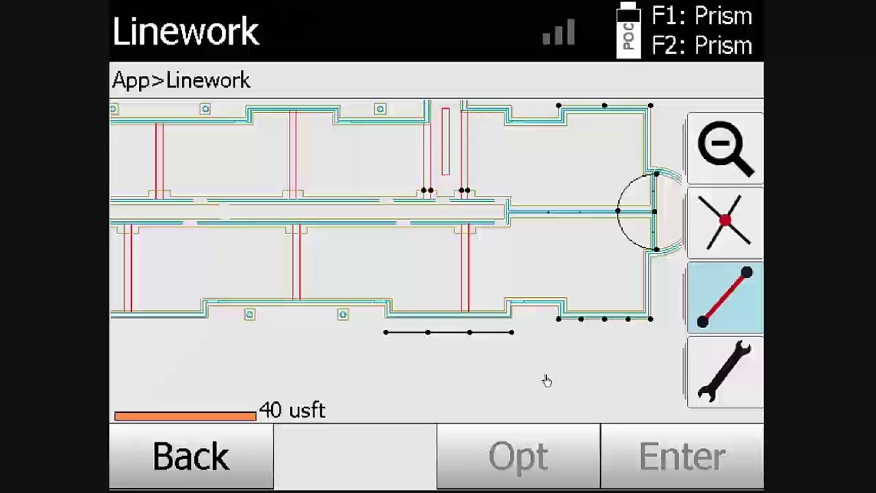
Step: Hide the drawing layers S-BRG-WALL, s-column and S-FDN-FTG
{"action": "left_click", "coordinate": [653, 381]}
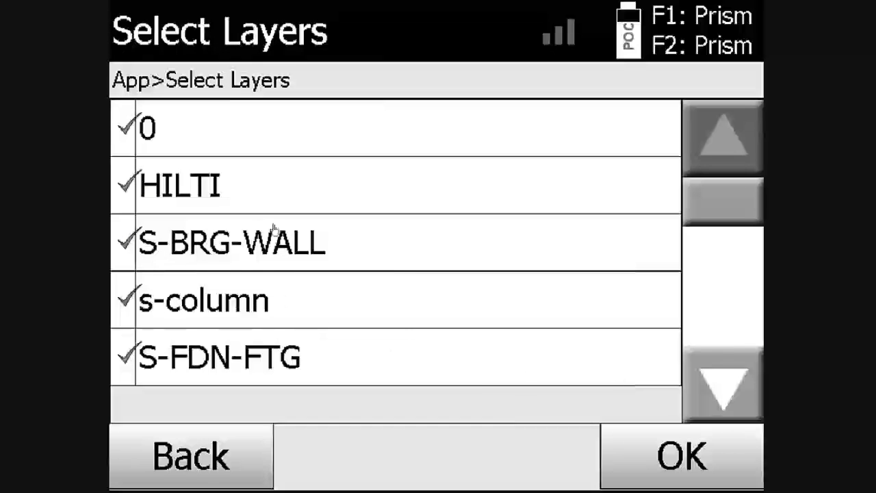
{"action": "left_click", "coordinate": [135, 253]}
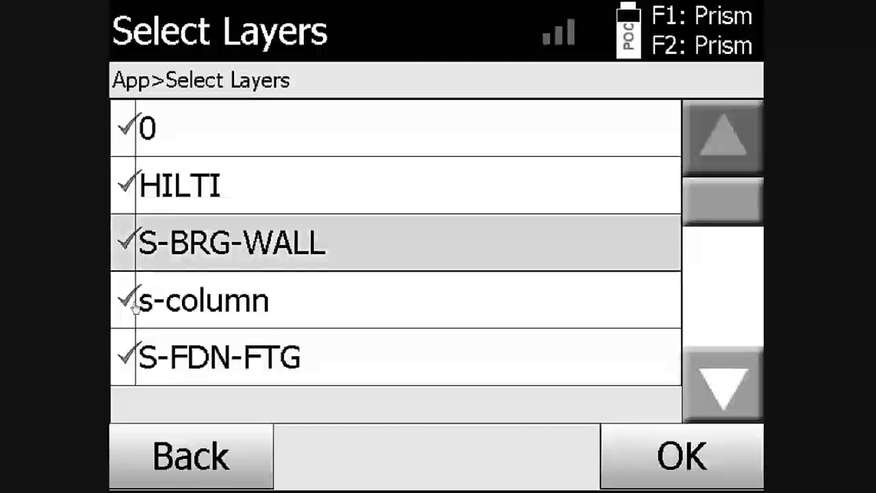
{"action": "left_click", "coordinate": [124, 308]}
{"action": "left_click", "coordinate": [133, 367]}
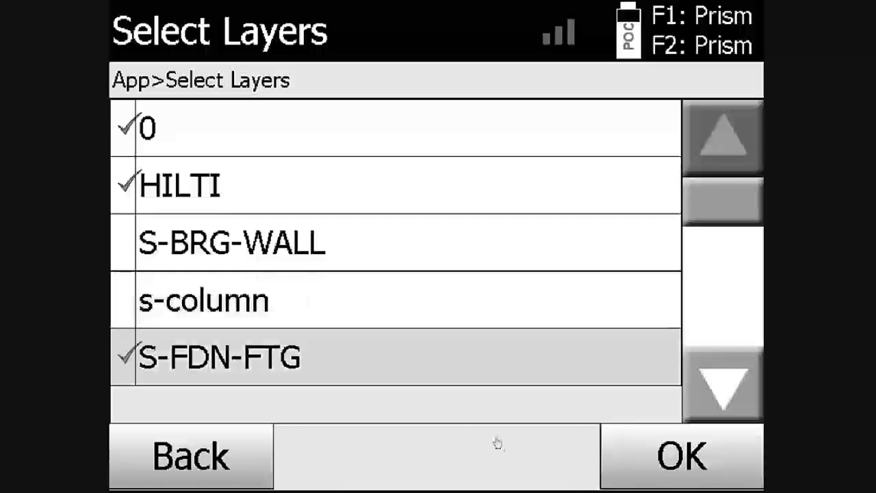
{"action": "left_click", "coordinate": [691, 471]}
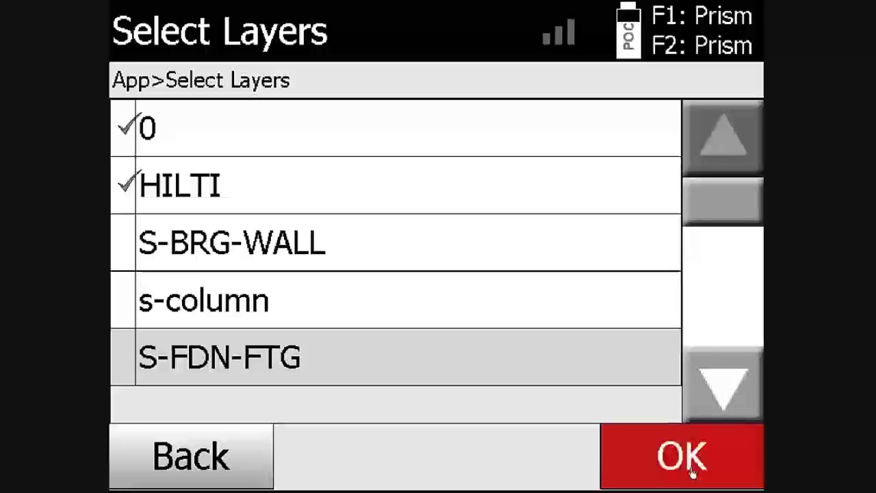